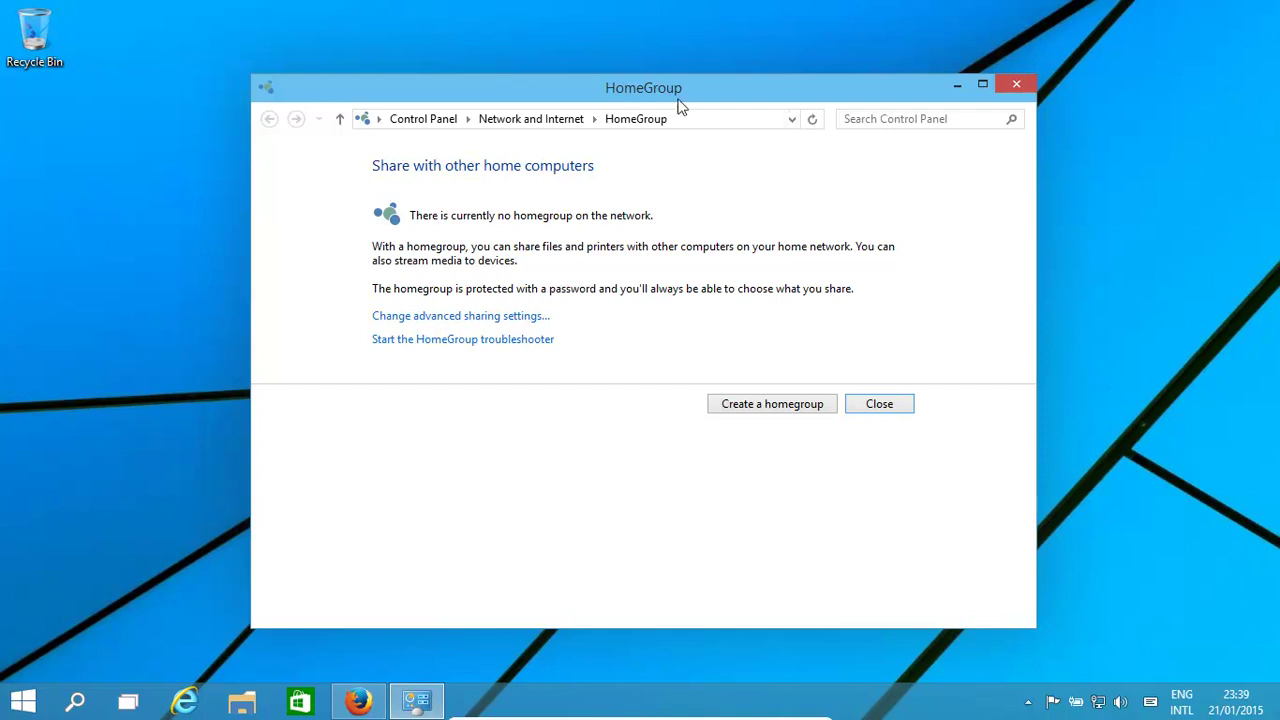
# - Search the Start menu for 'homegroup' and open the HomeGroup settings page
pyautogui.click(22, 698)
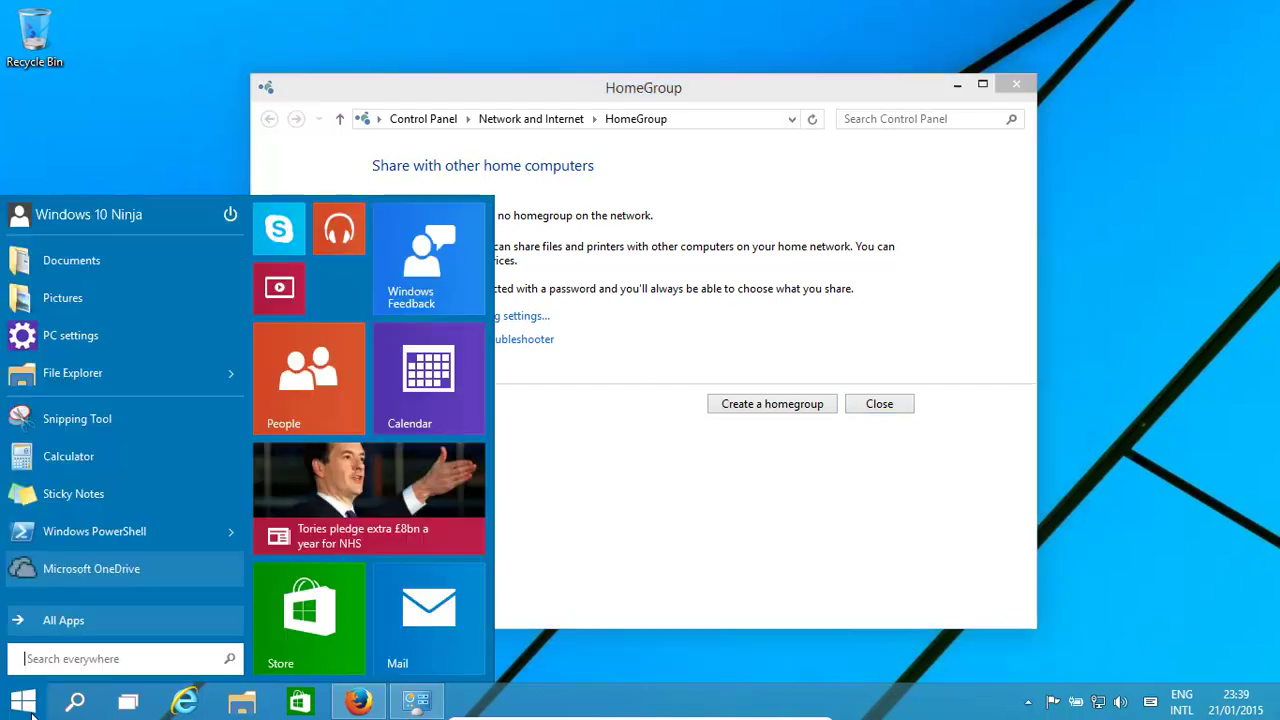
pyautogui.click(43, 668)
pyautogui.write('homegroup')
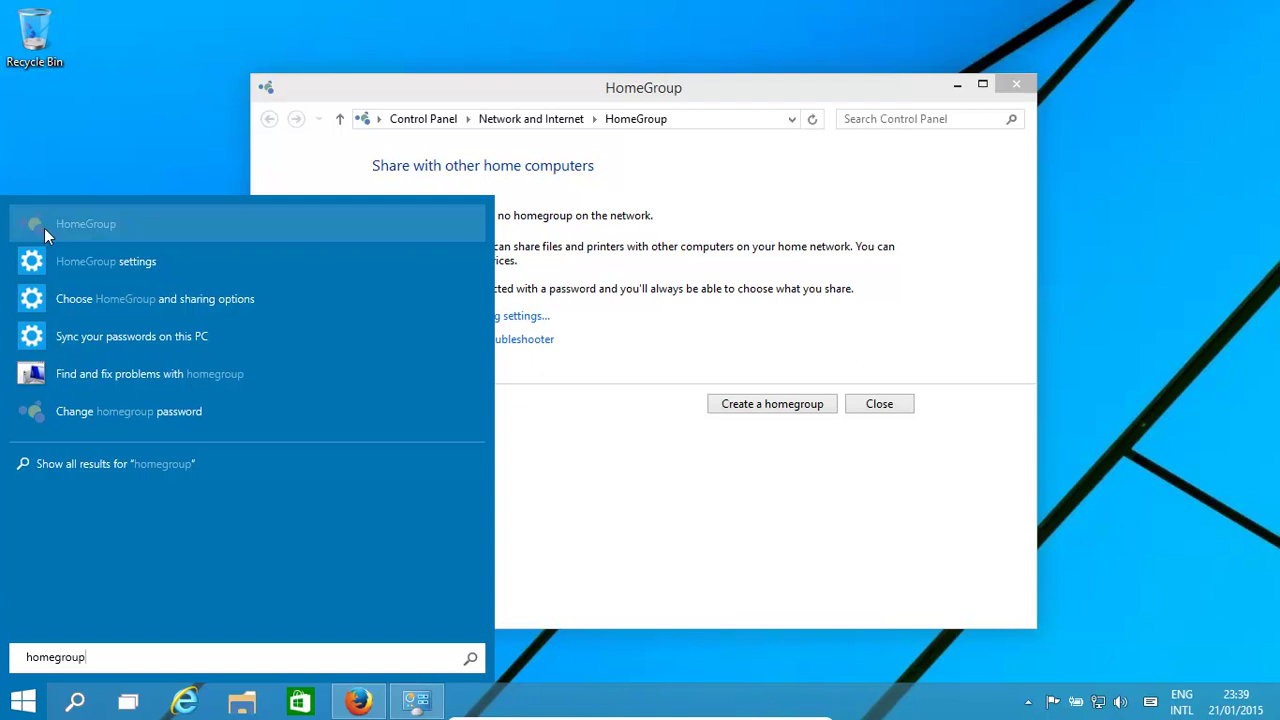
pyautogui.click(678, 505)
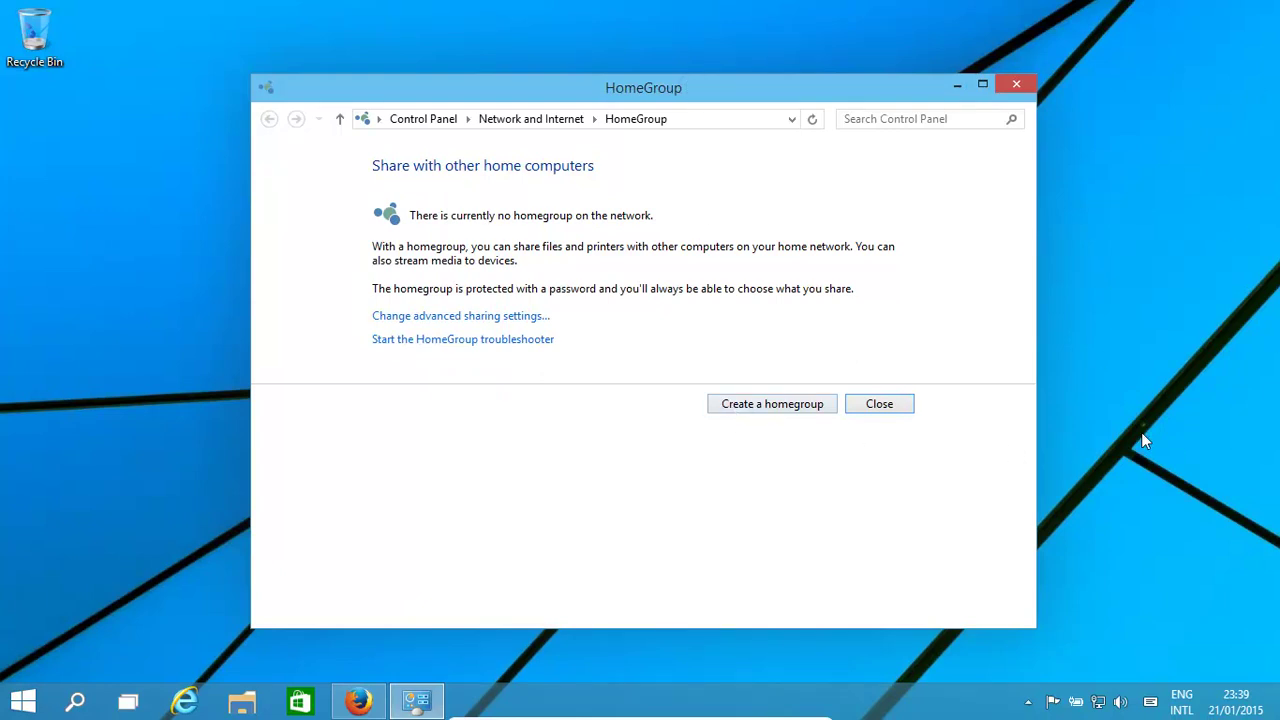
# - Create a new homegroup, setting Documents to Shared alongside Pictures, Videos, Music and Printers
pyautogui.click(769, 410)
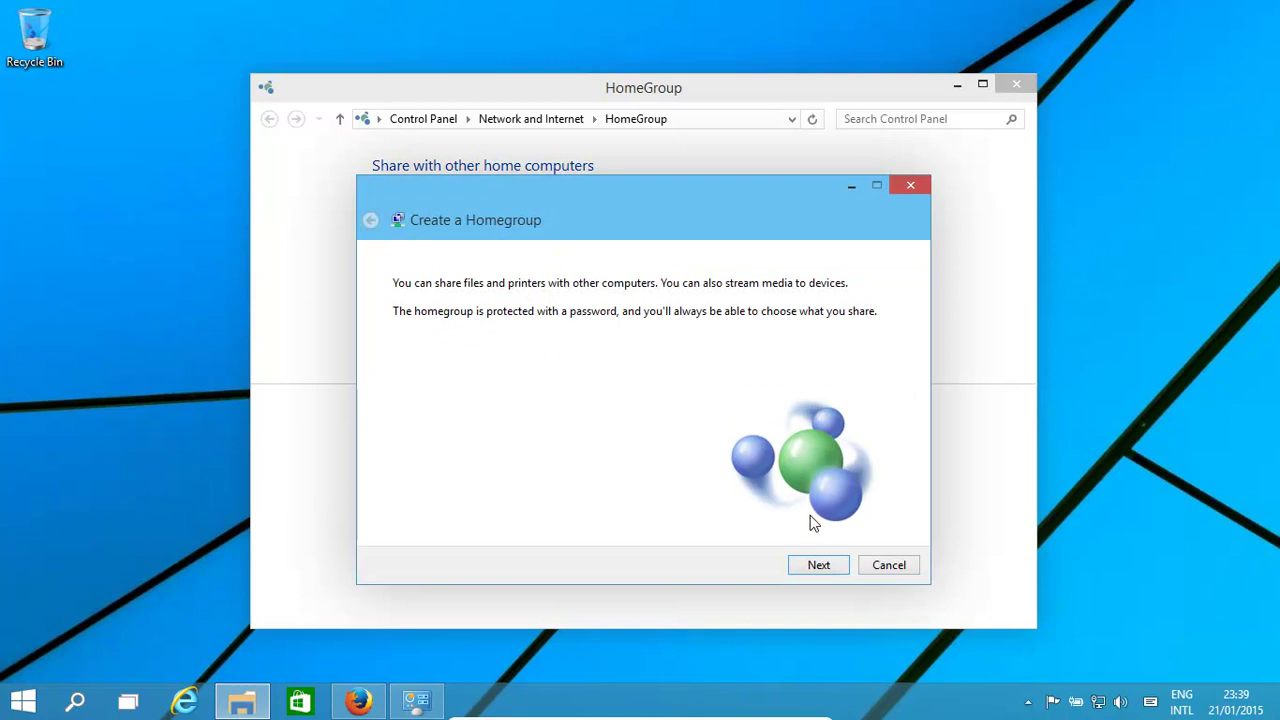
pyautogui.click(818, 566)
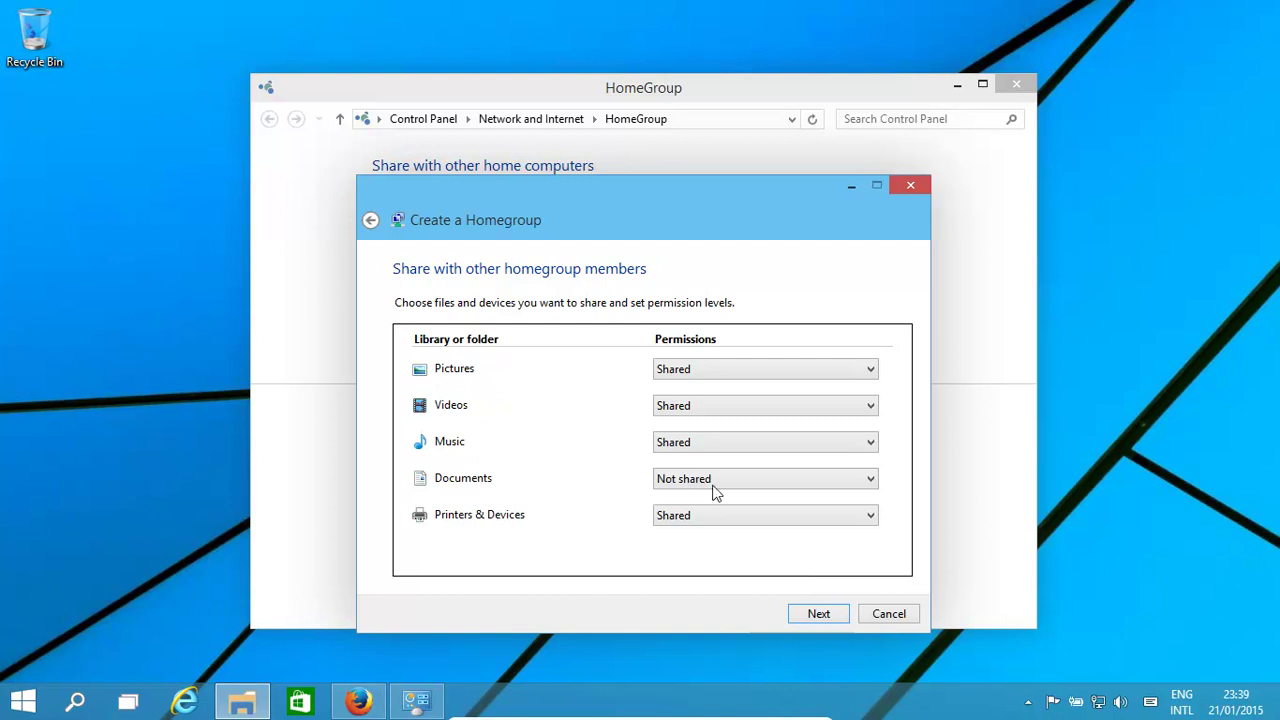
pyautogui.click(870, 478)
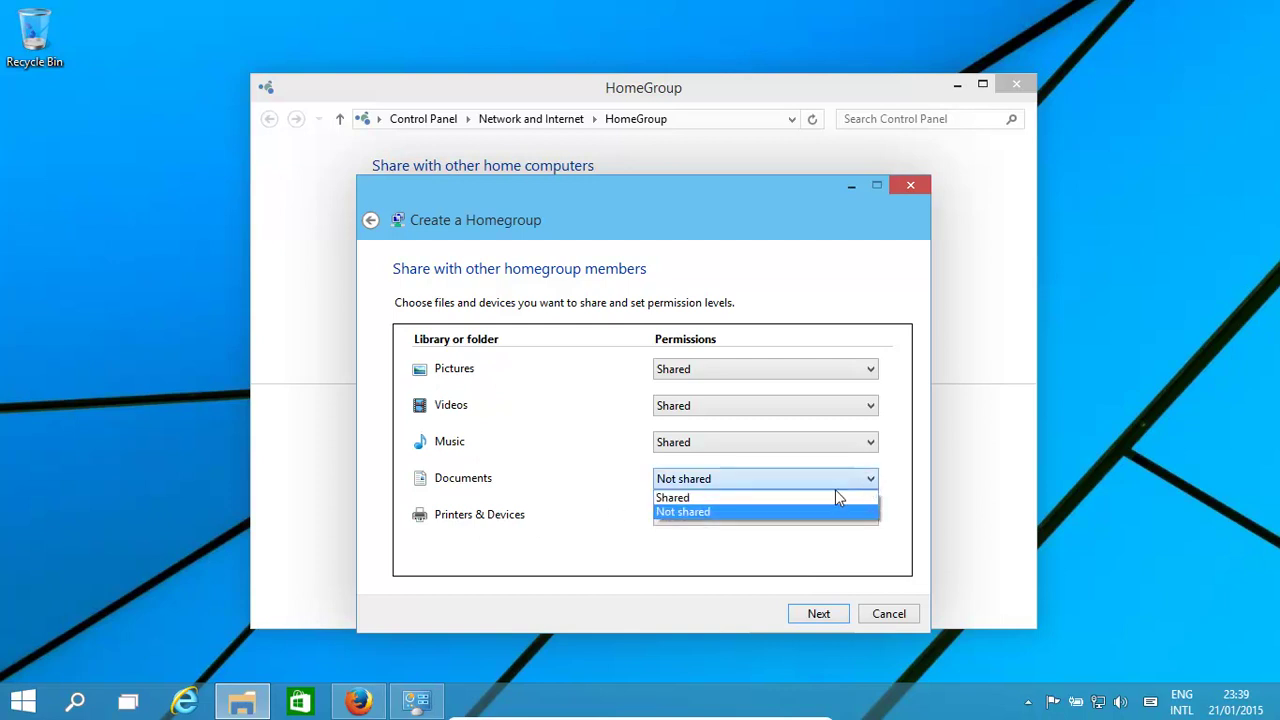
pyautogui.click(710, 497)
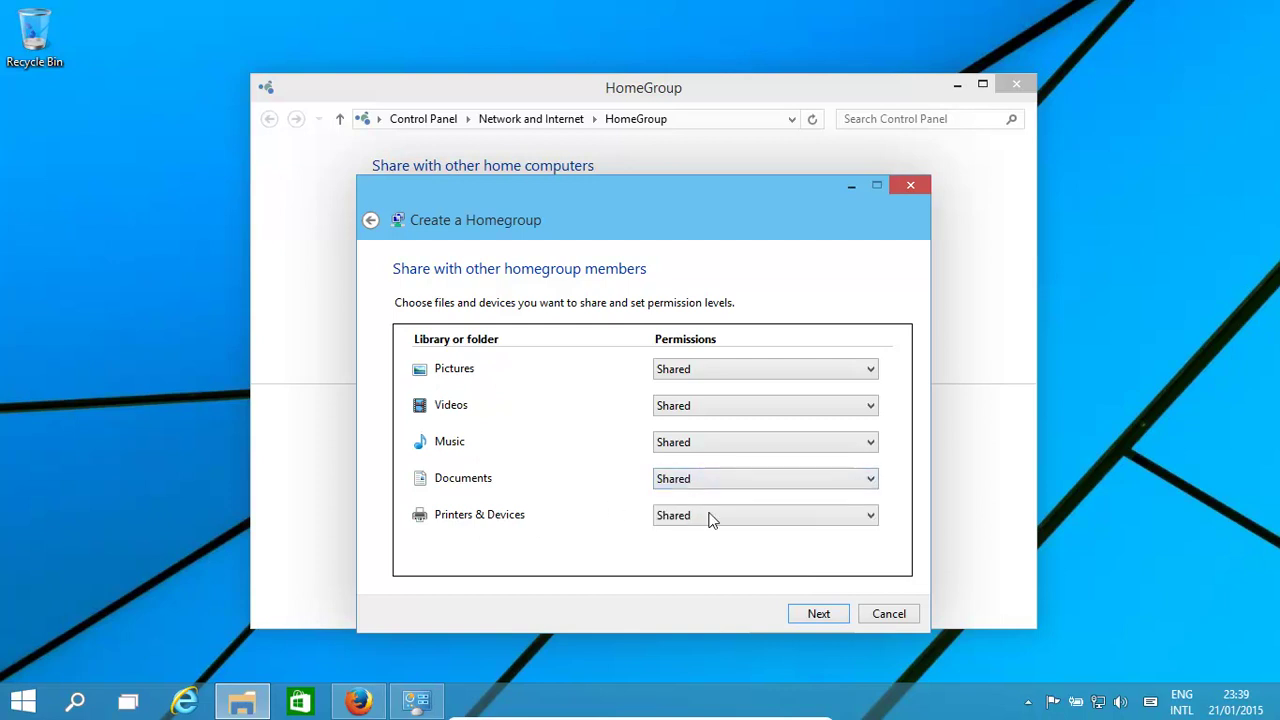
pyautogui.click(815, 607)
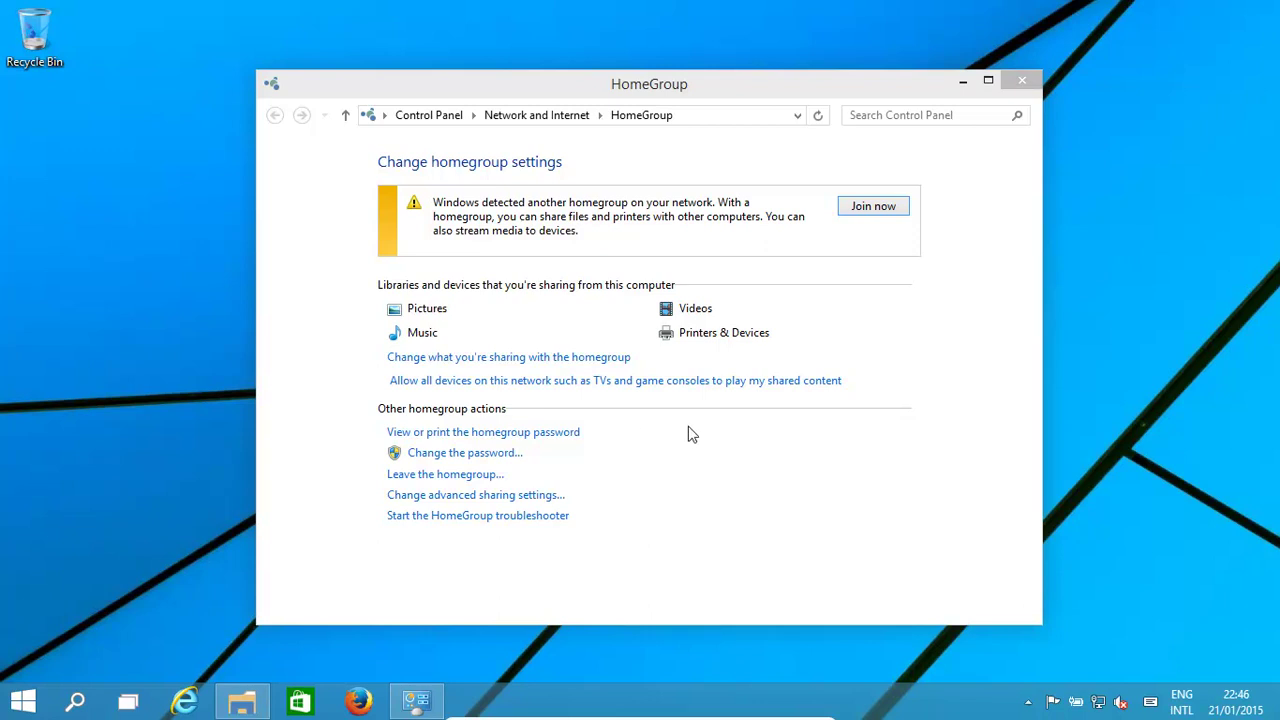
# - On the second PC, open HomeGroup from Start search and join using the homegroup password
pyautogui.click(24, 702)
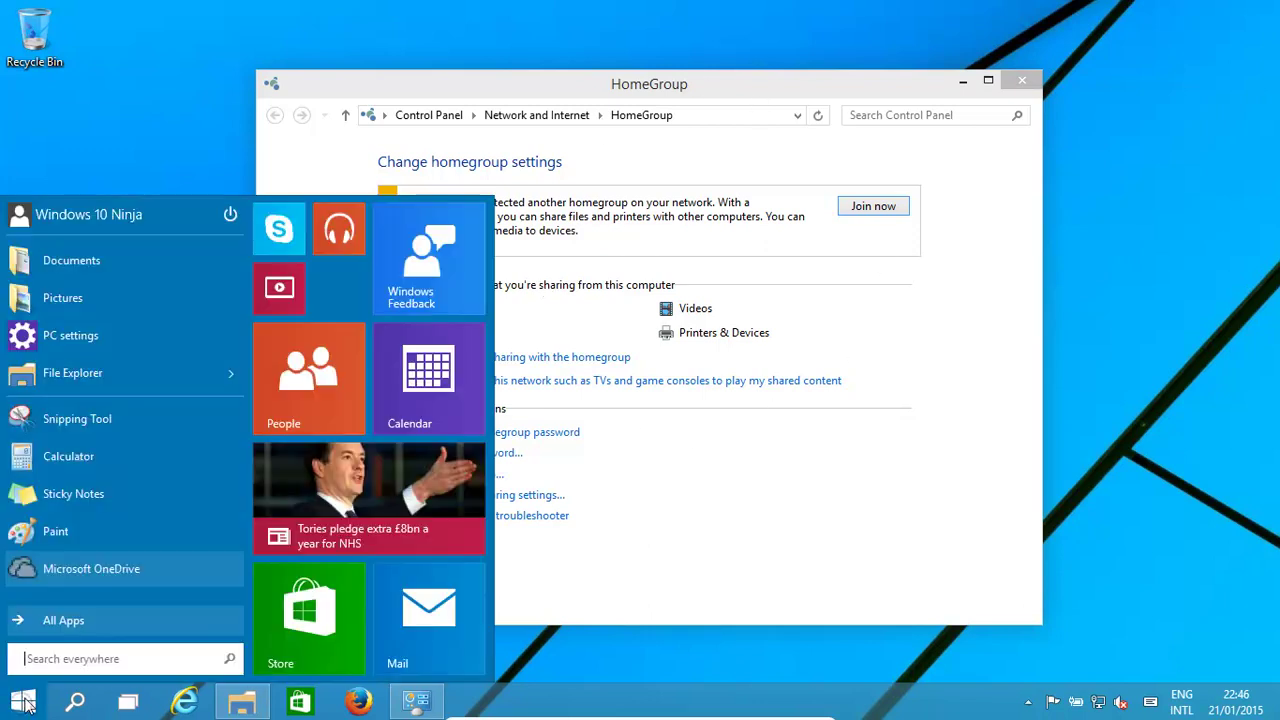
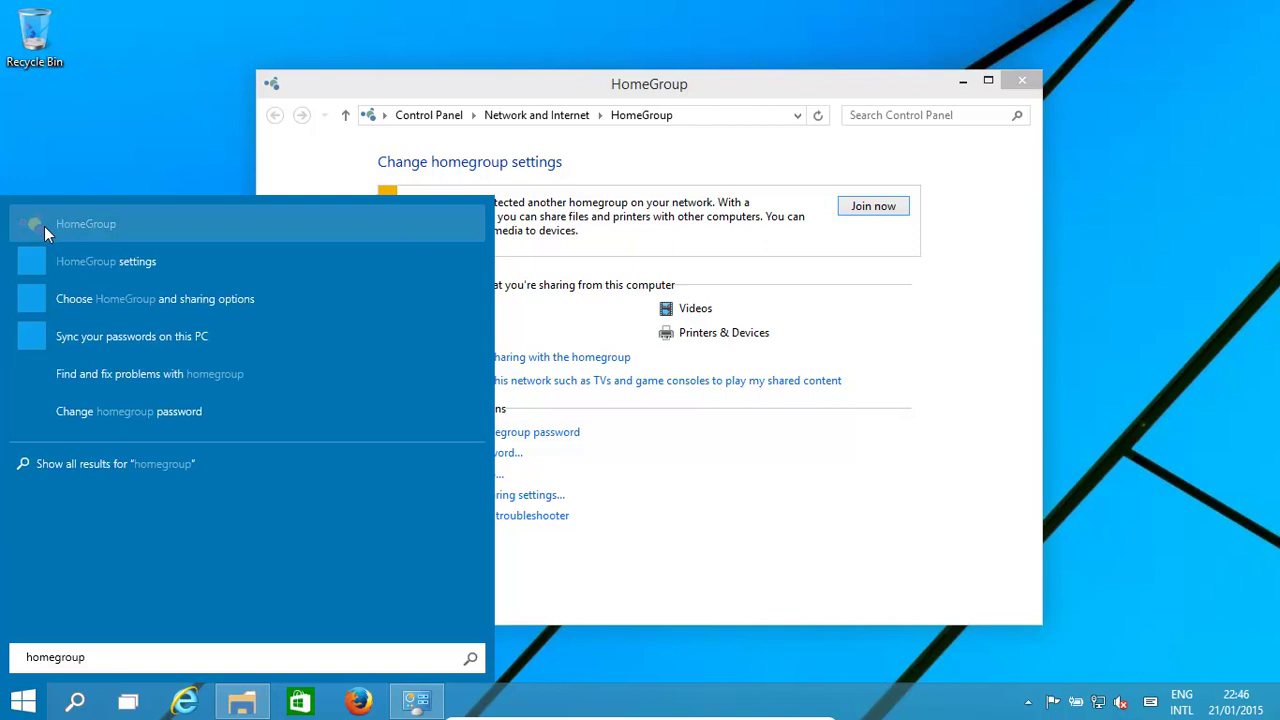
pyautogui.click(652, 88)
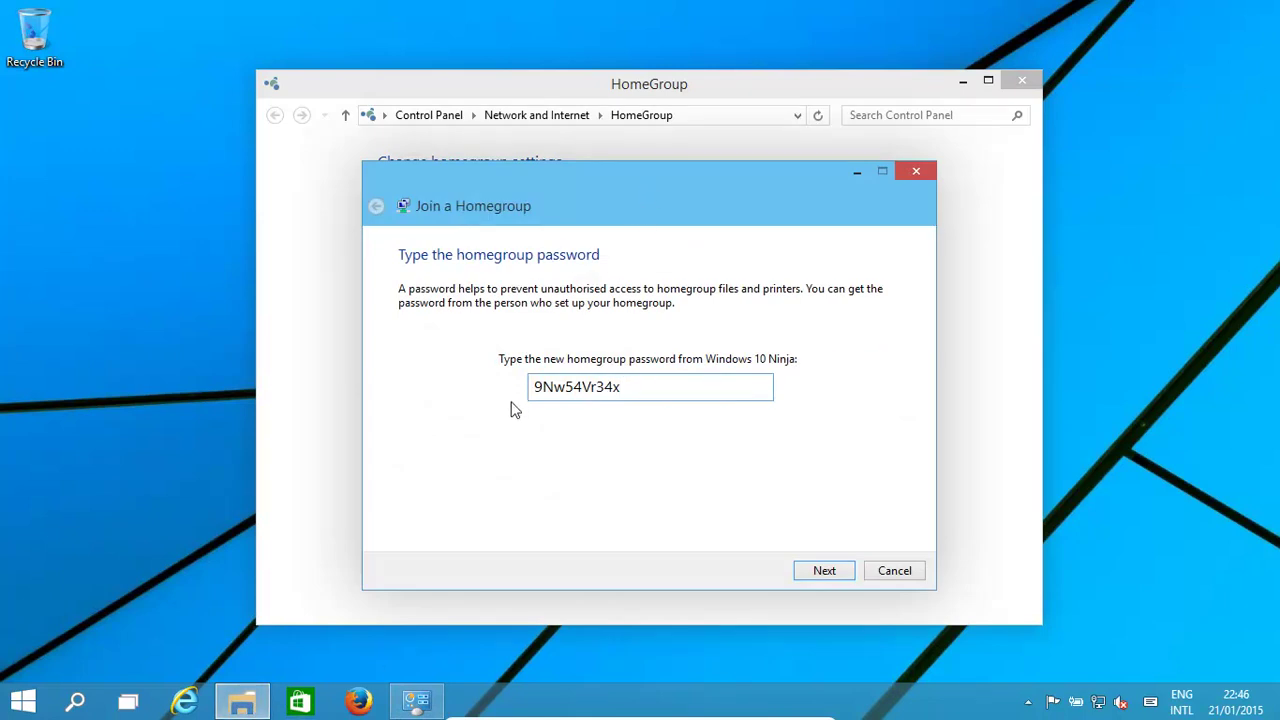
pyautogui.click(824, 571)
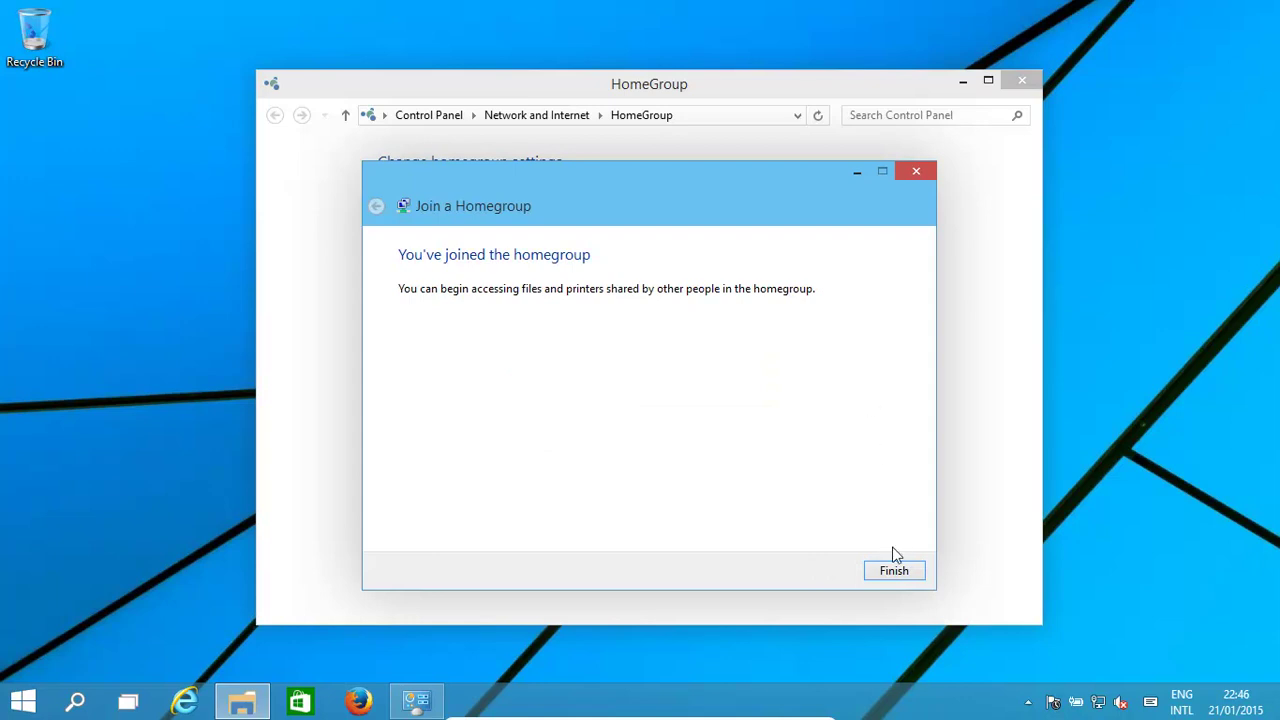
pyautogui.click(893, 572)
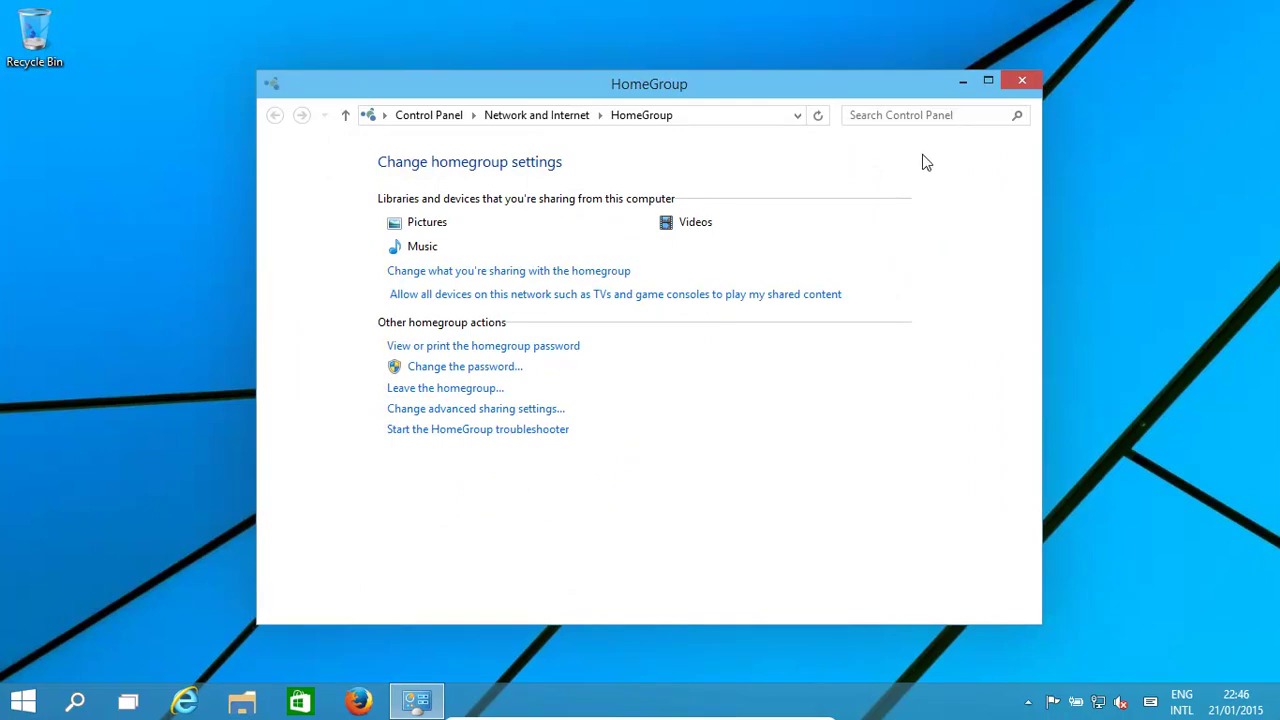
# - Browse the Homegroup in File Explorer, viewing shared Documents, then the empty Pictures library
pyautogui.click(1022, 84)
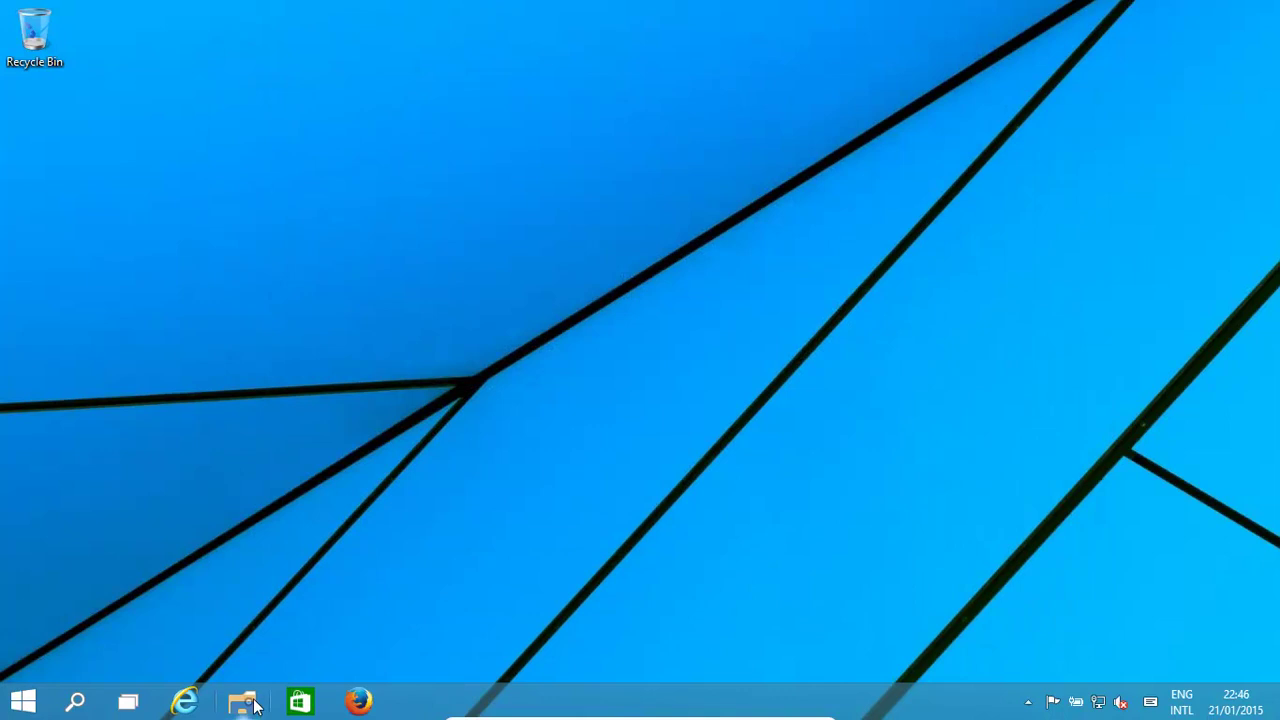
pyautogui.click(255, 705)
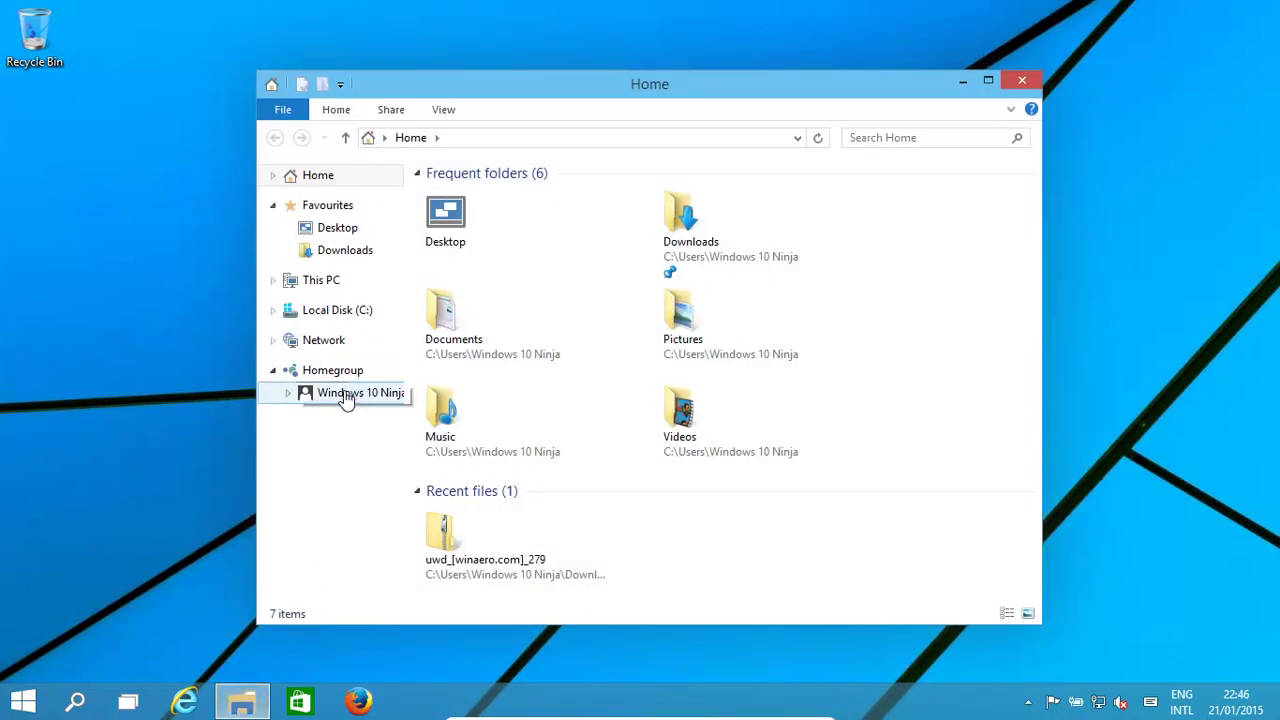
pyautogui.click(345, 395)
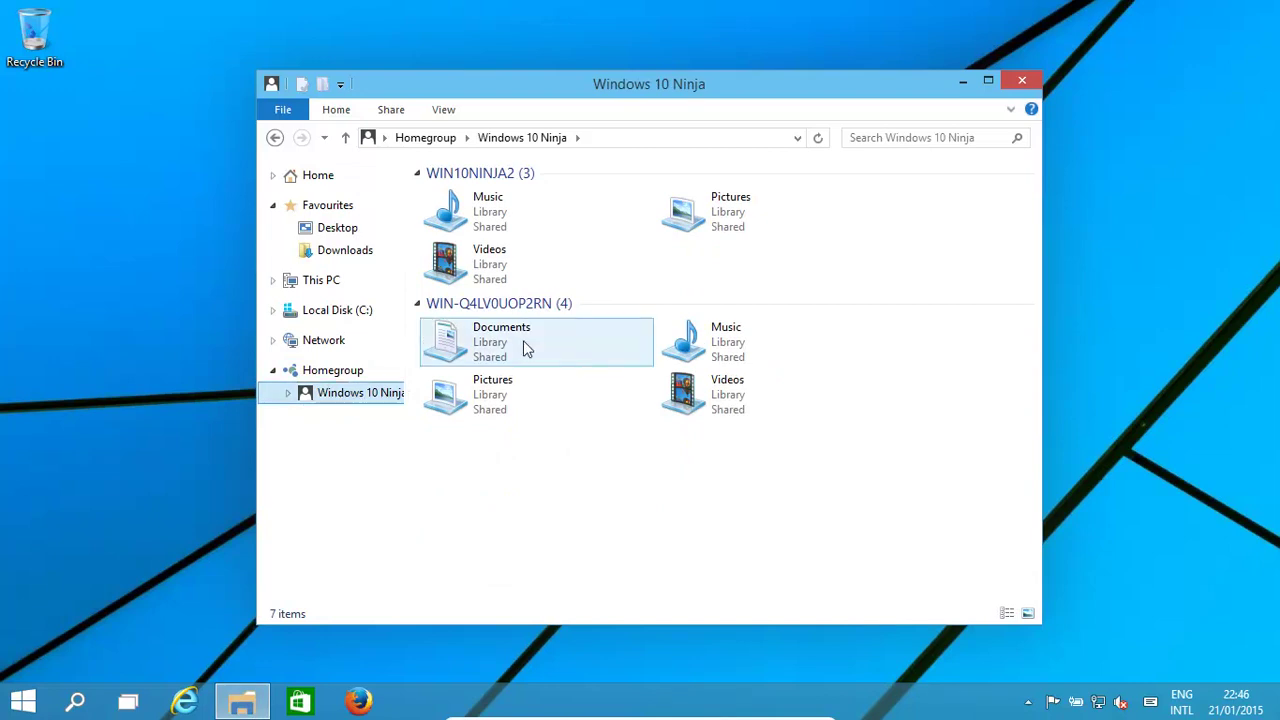
pyautogui.doubleClick(524, 346)
pyautogui.click(348, 396)
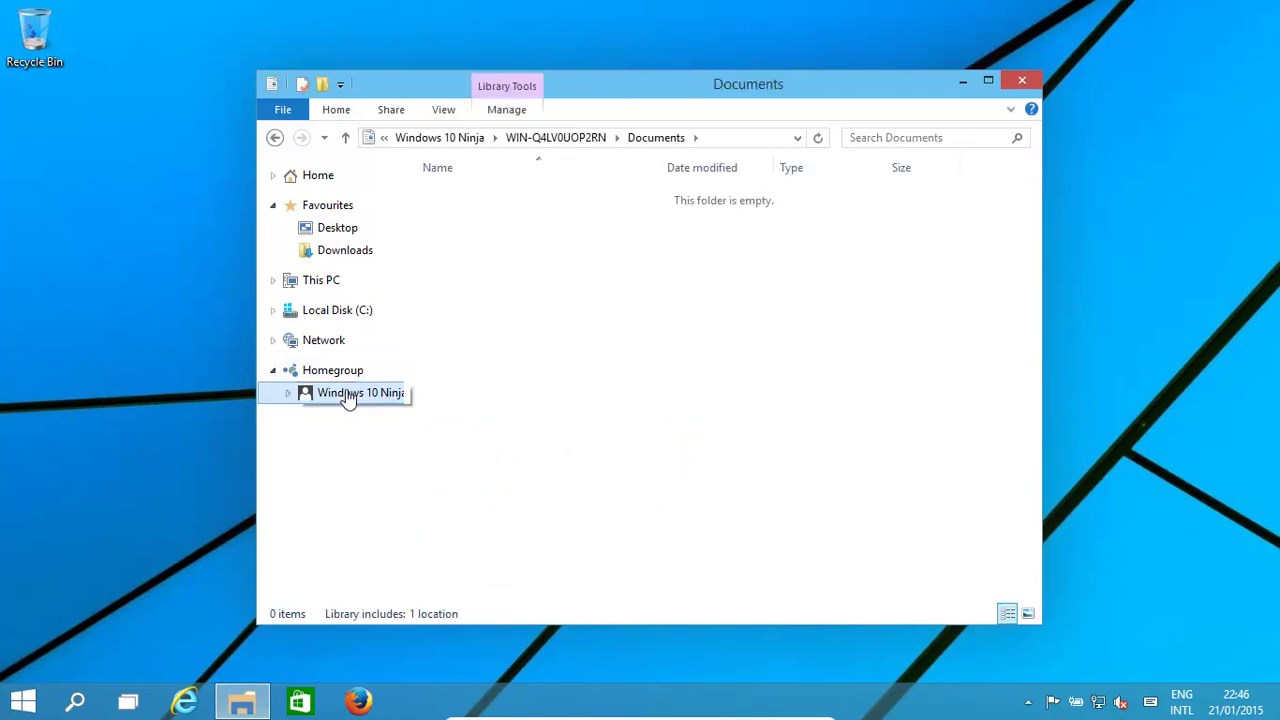
pyautogui.doubleClick(506, 408)
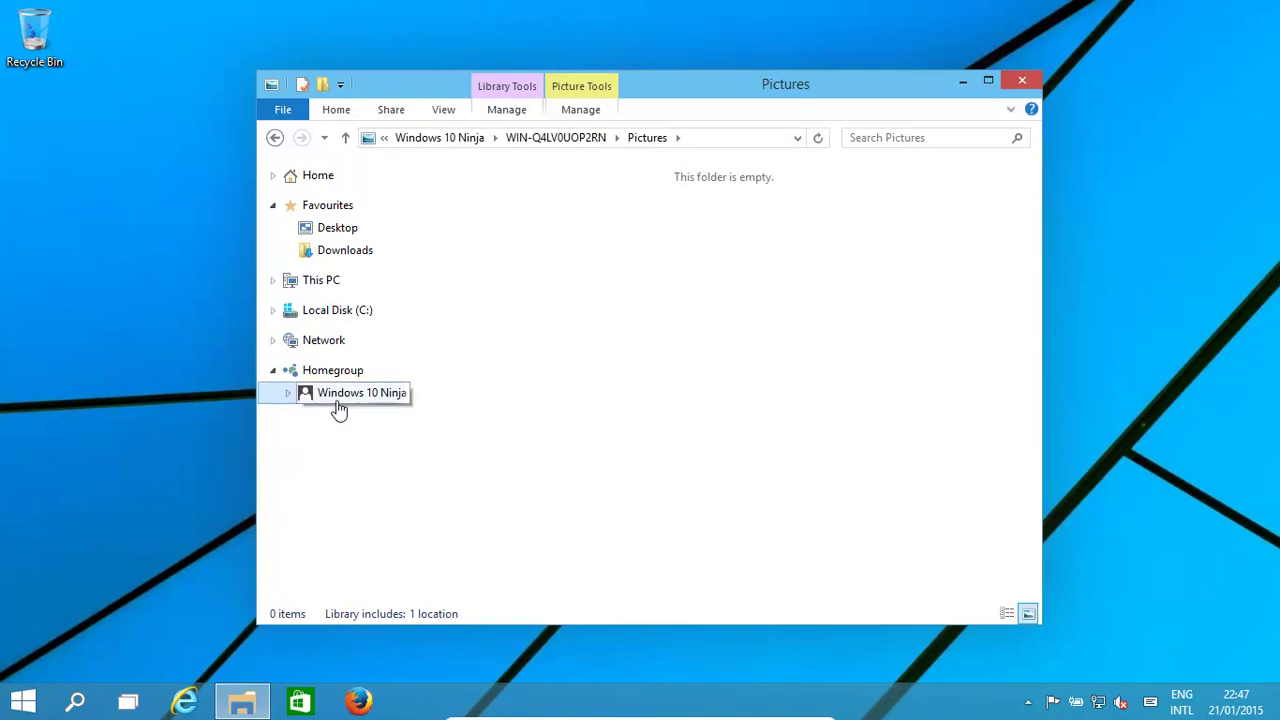
# - Open the HomeGroup settings from a Start search for 'ho'
pyautogui.click(22, 702)
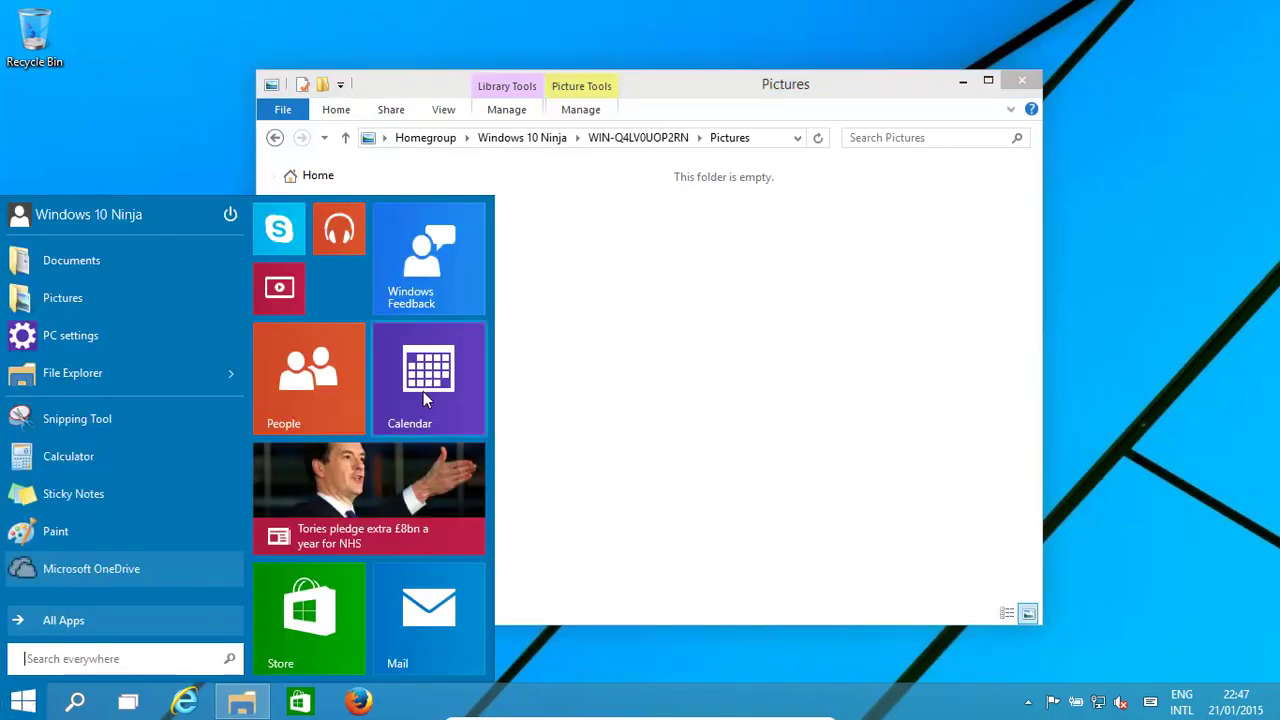
pyautogui.write('h')
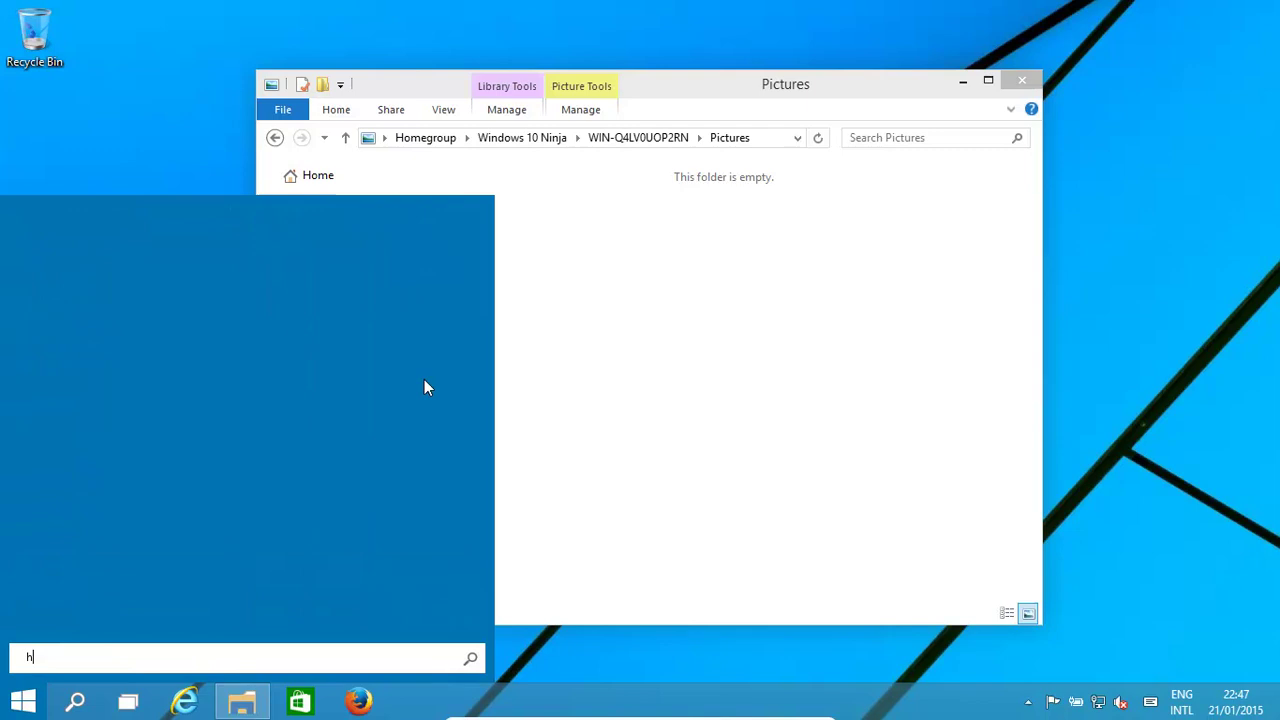
pyautogui.write('omegr')
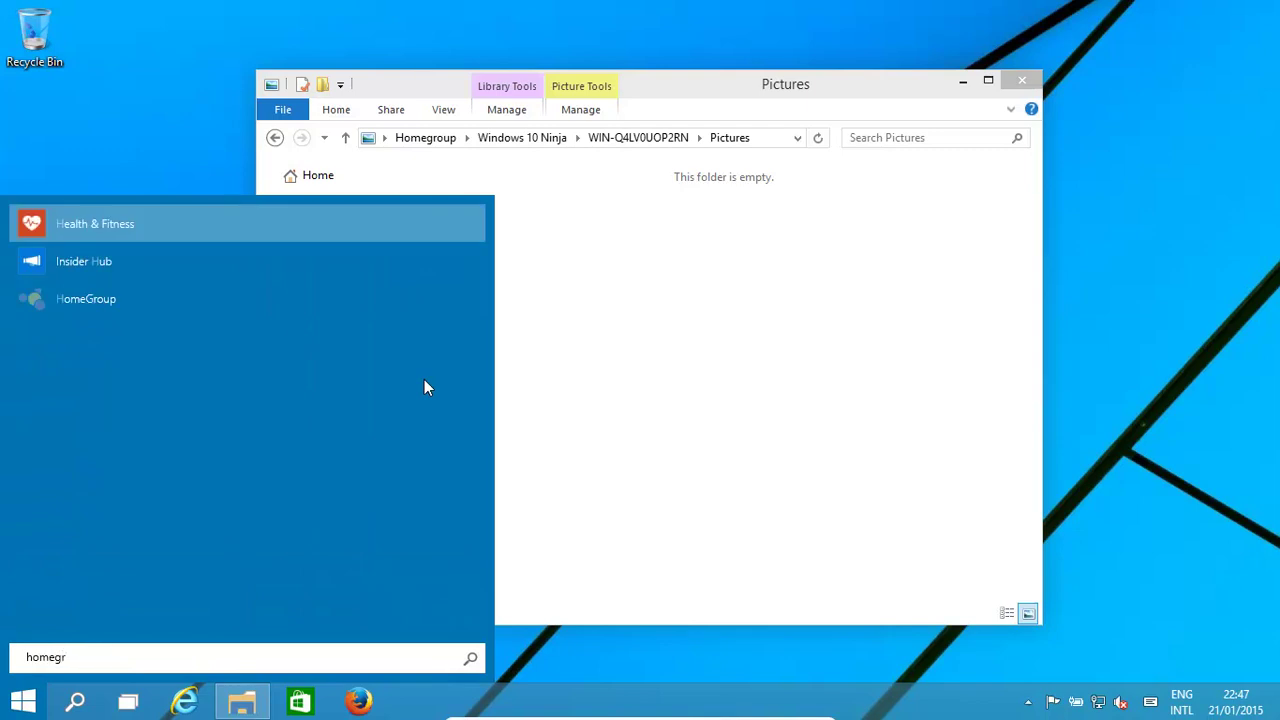
pyautogui.click(84, 301)
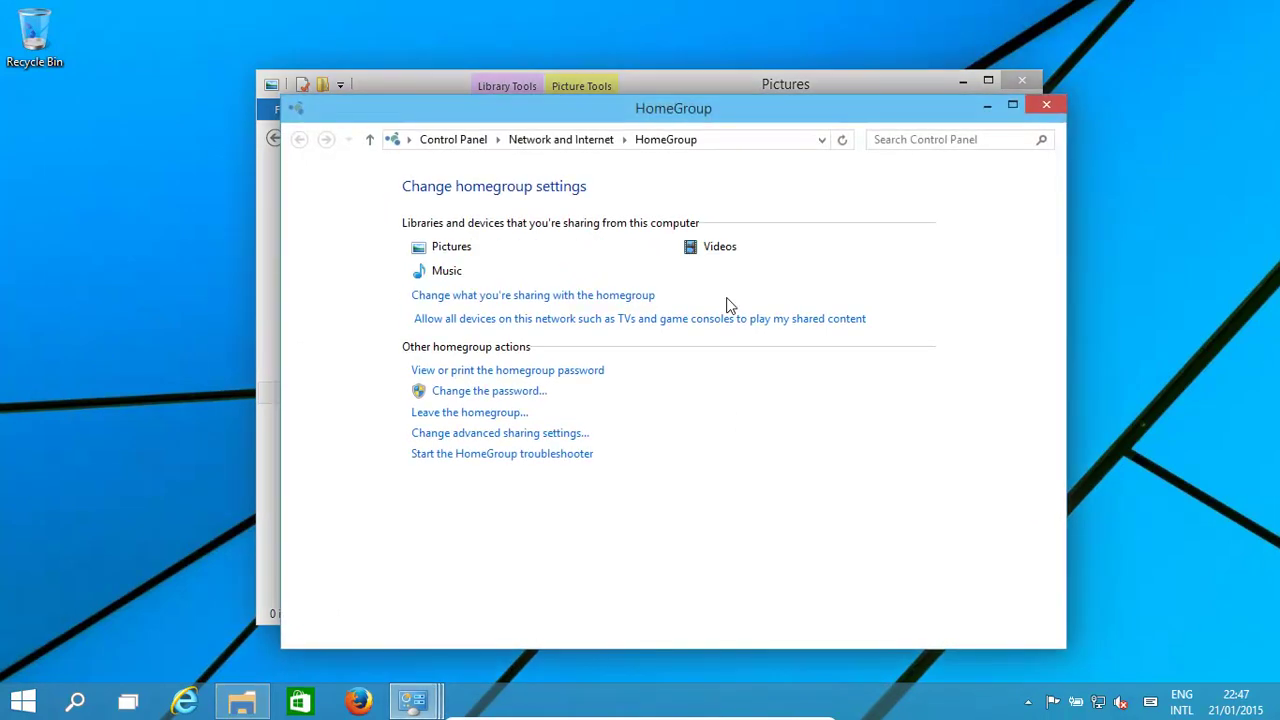
# - Leave the homegroup, confirm completion, and close the HomeGroup window
pyautogui.click(488, 414)
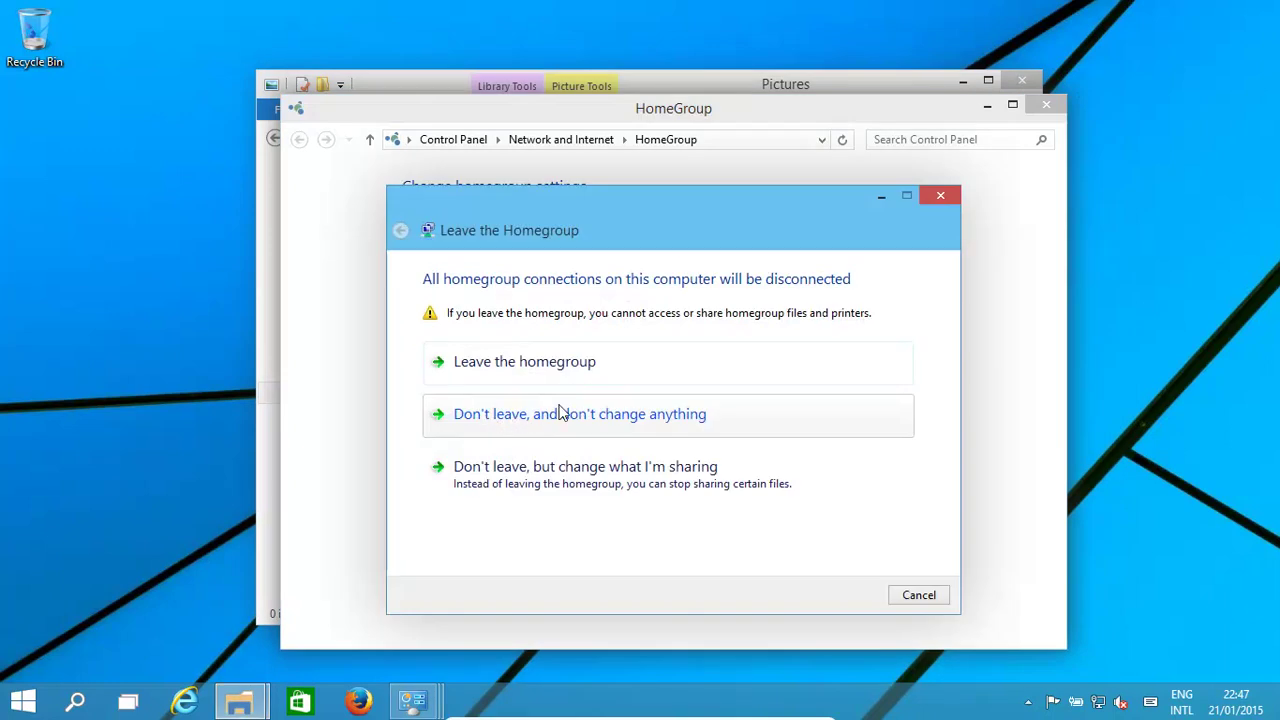
pyautogui.click(543, 372)
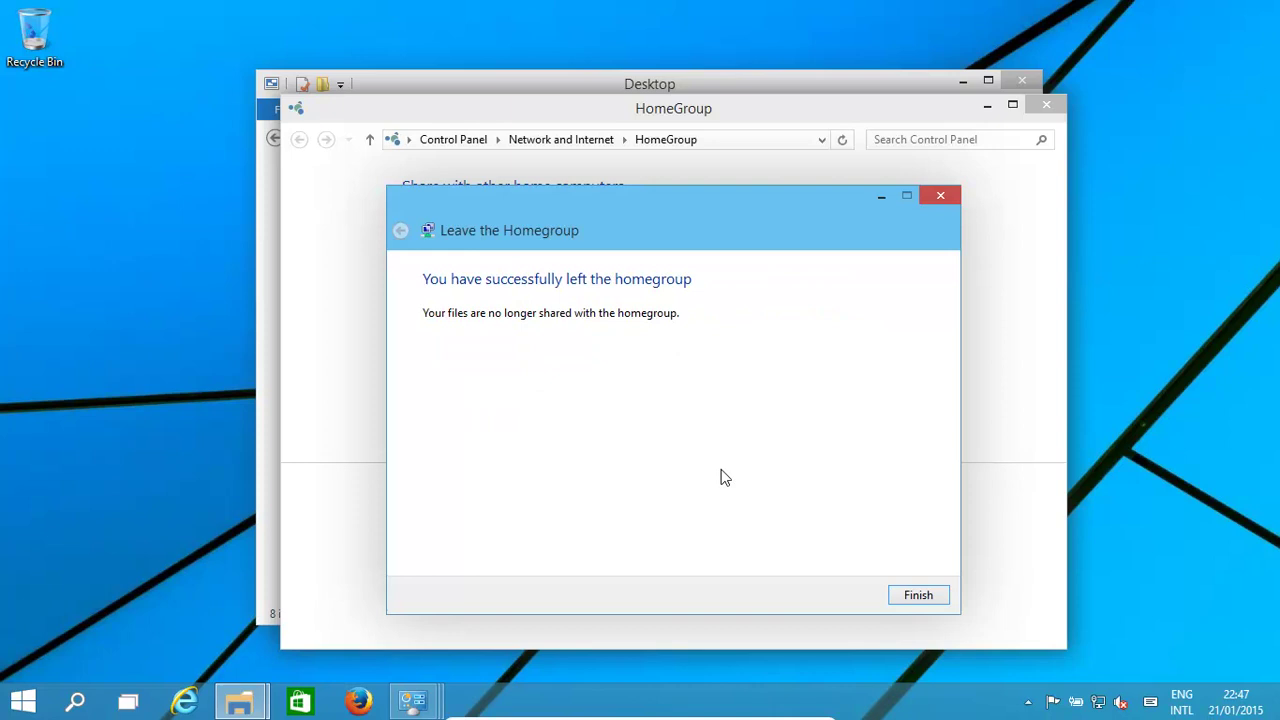
pyautogui.click(918, 598)
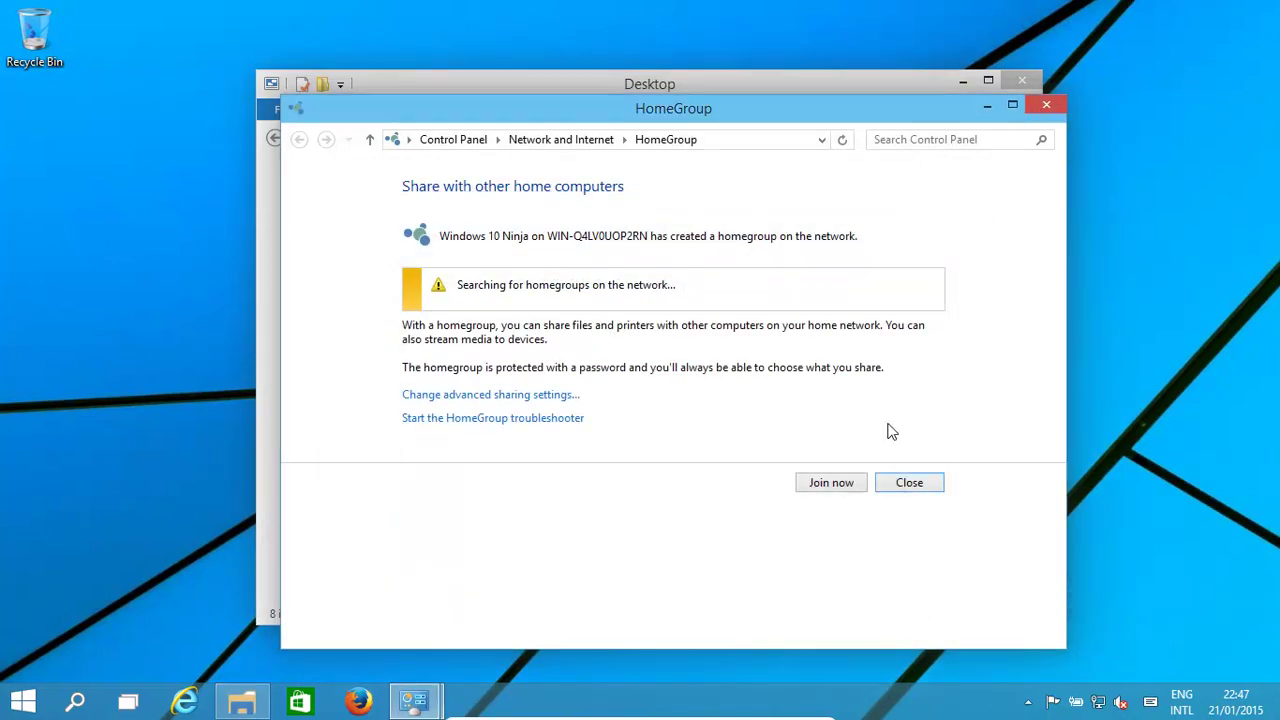
pyautogui.click(900, 483)
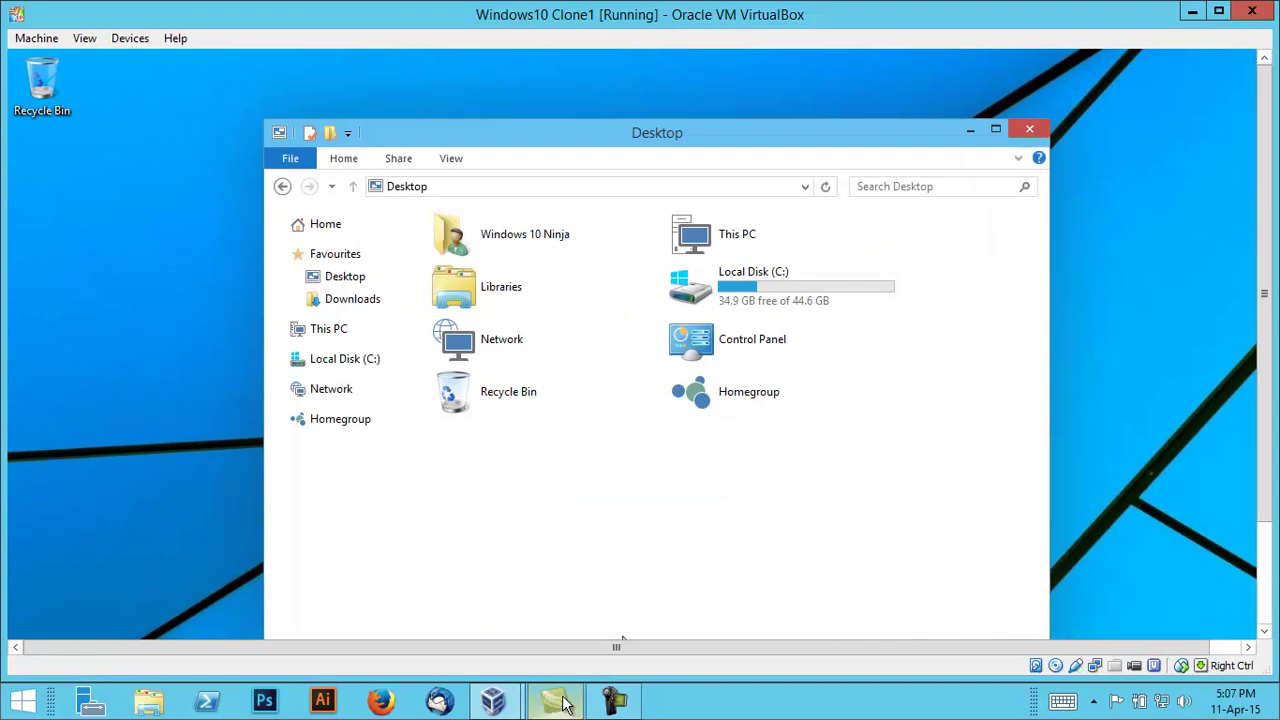
# - Switch to the Windows10 Clone VM, dismiss the homegroup password dialog, and go full screen
pyautogui.click(560, 703)
pyautogui.moveTo(493, 701)
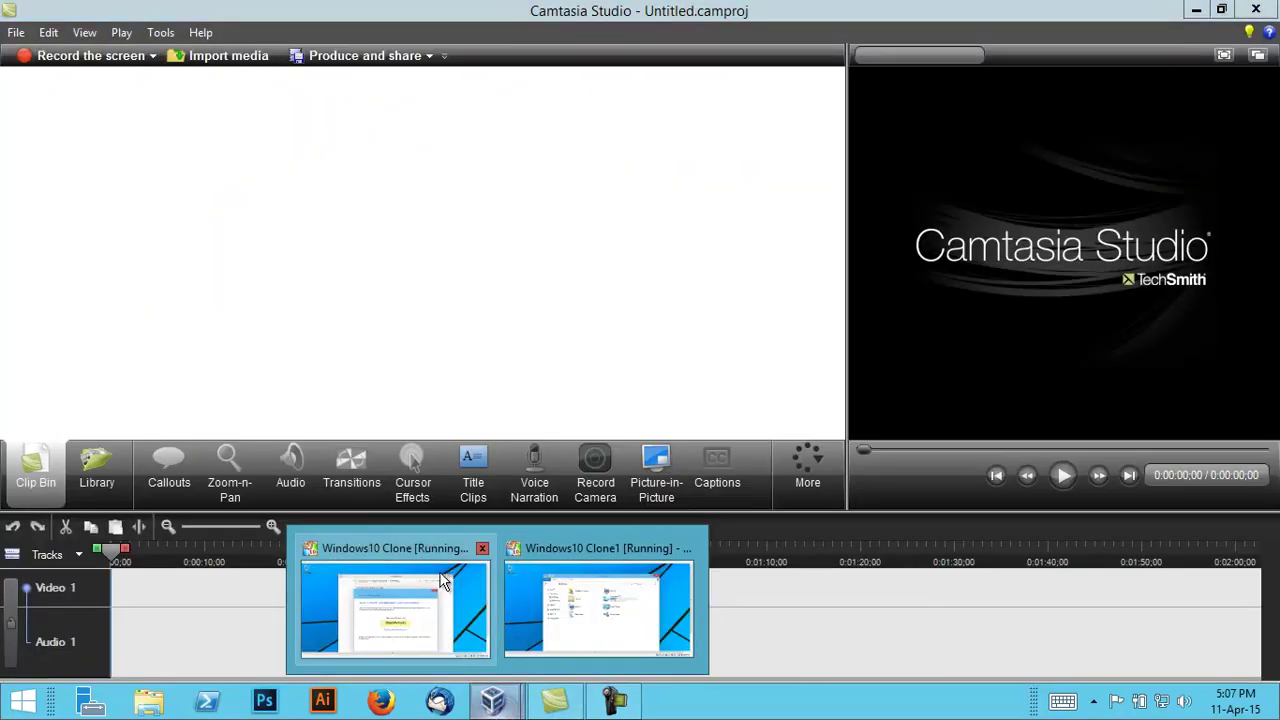
pyautogui.click(432, 555)
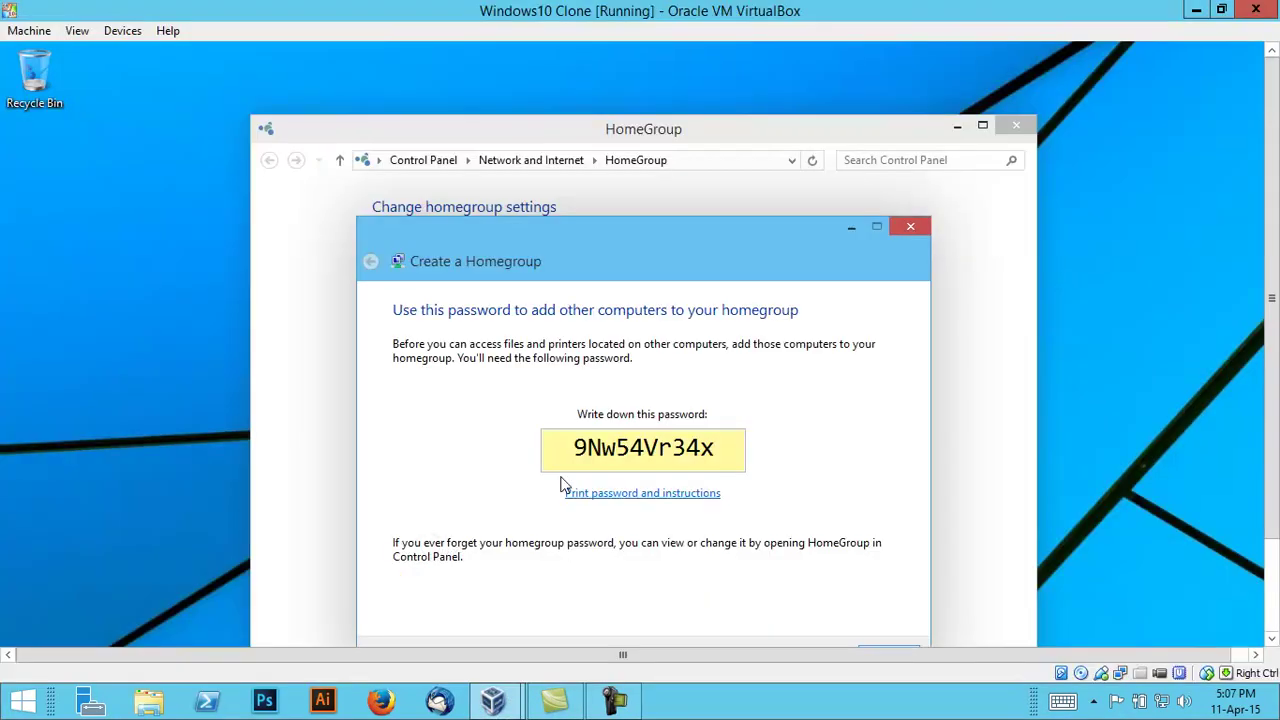
pyautogui.click(912, 223)
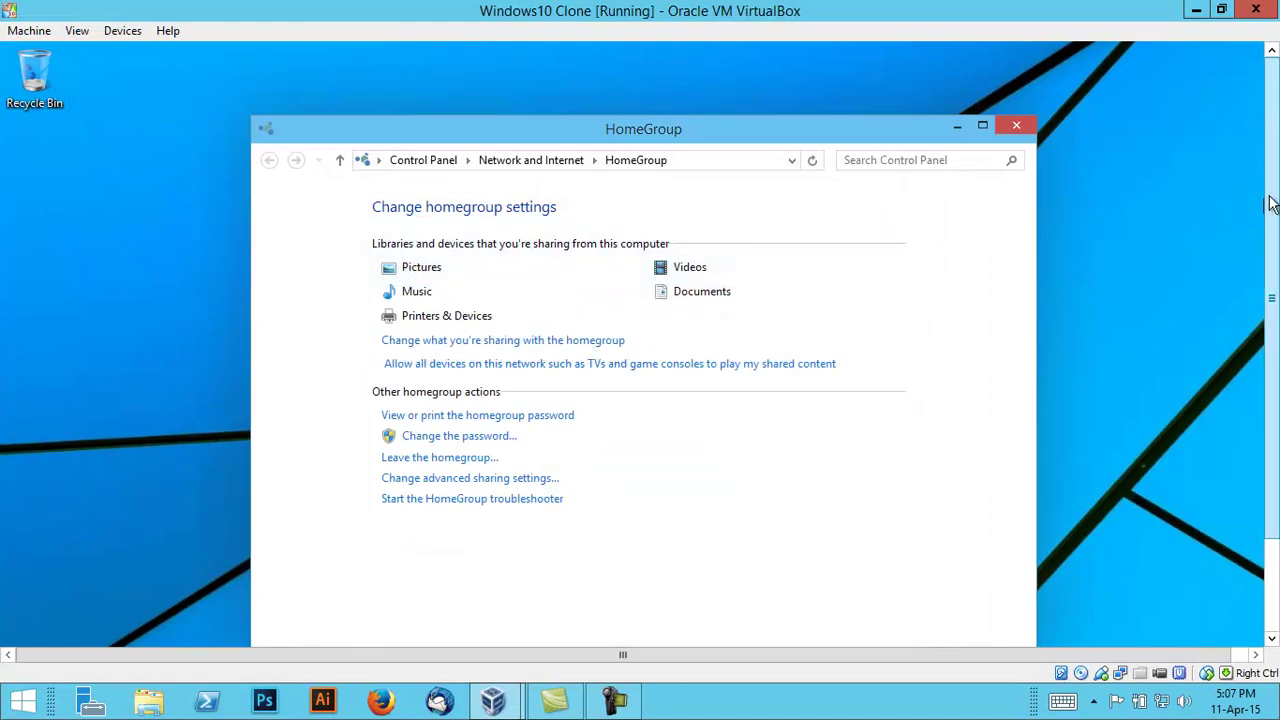
pyautogui.hotkey('ctrl', 'f')
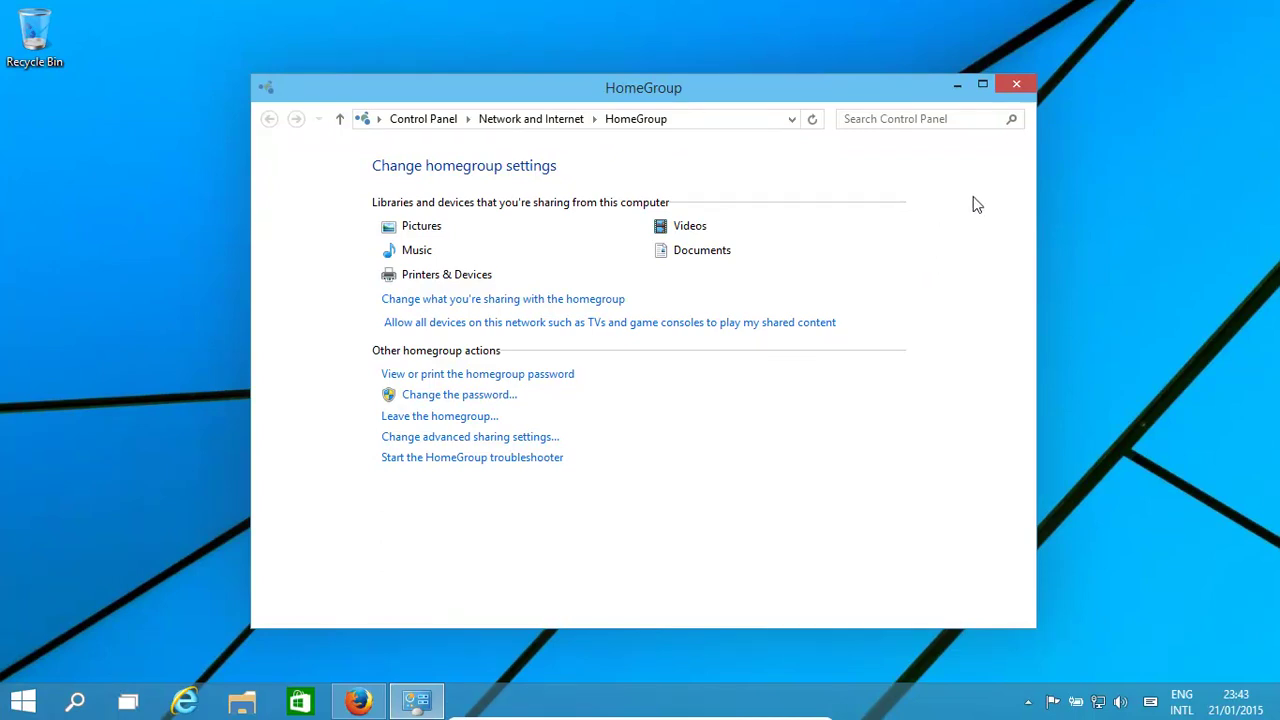
# - Close HomeGroup and reopen it from a Start search for 'homegroup'
pyautogui.click(1015, 87)
pyautogui.click(23, 702)
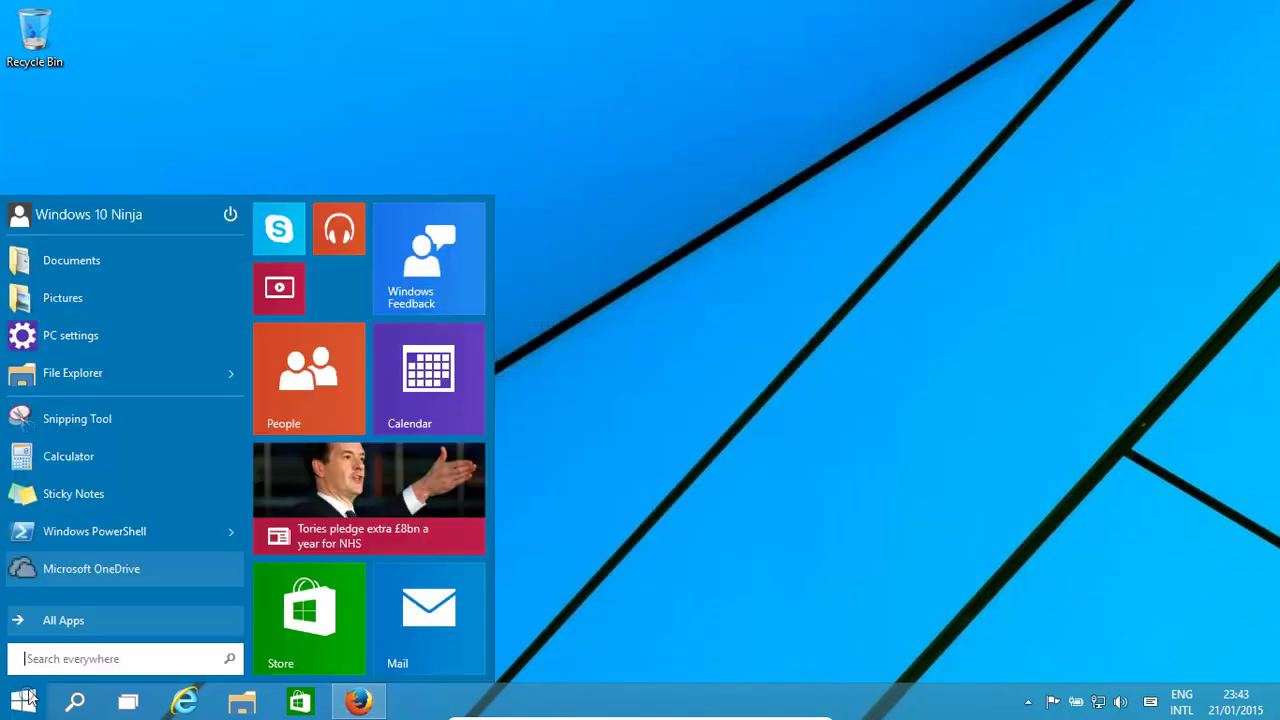
pyautogui.write('home')
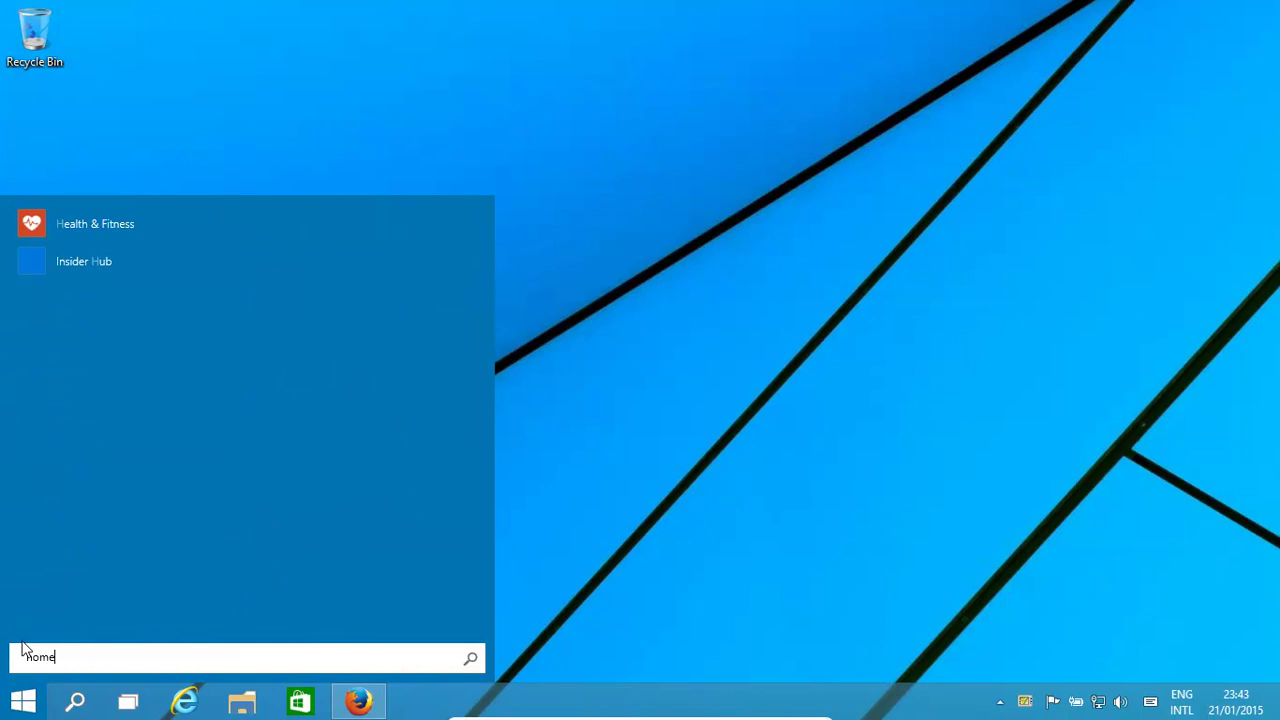
pyautogui.write('gr')
pyautogui.write('oup')
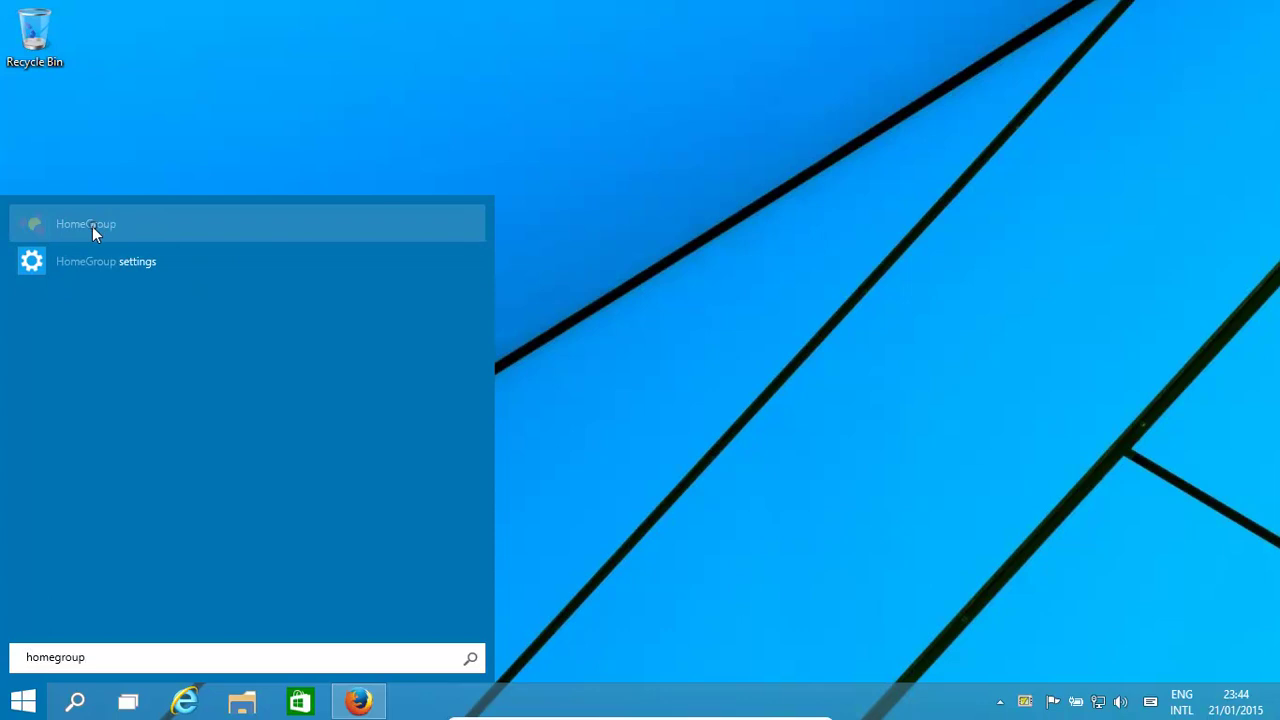
pyautogui.click(92, 226)
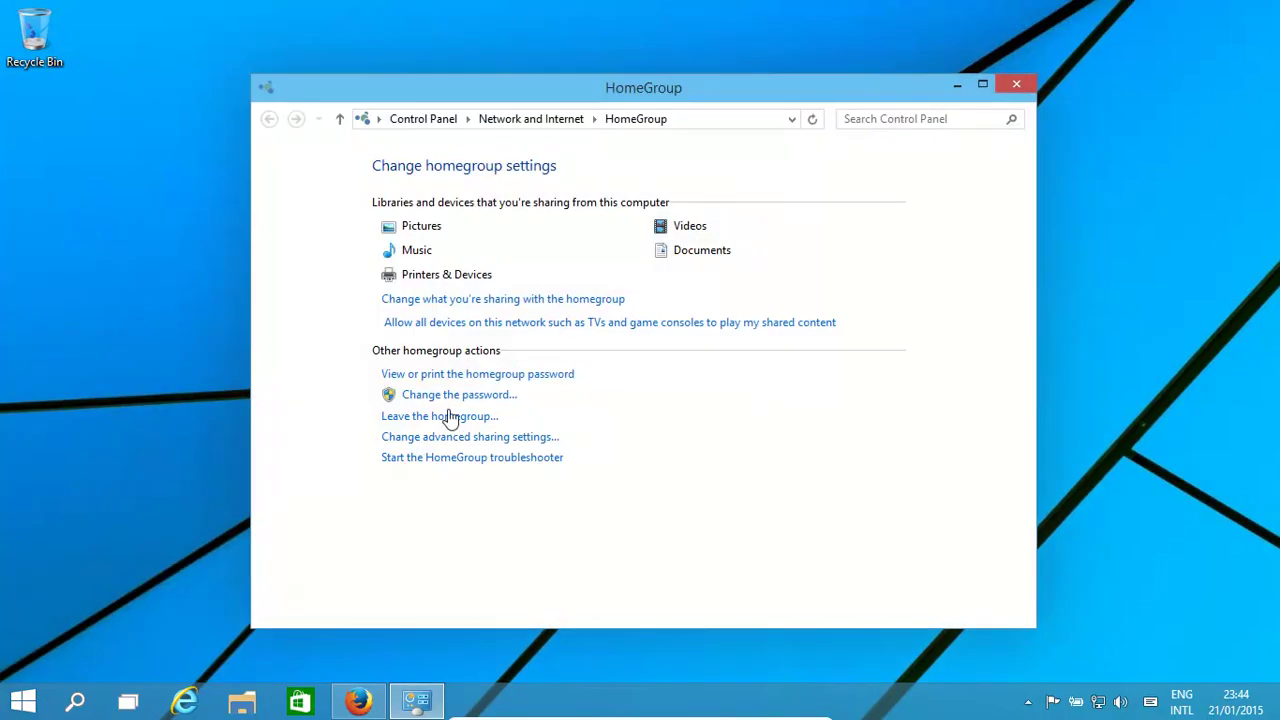
# - Leave the homegroup on this PC and dismiss the confirmation
pyautogui.click(452, 420)
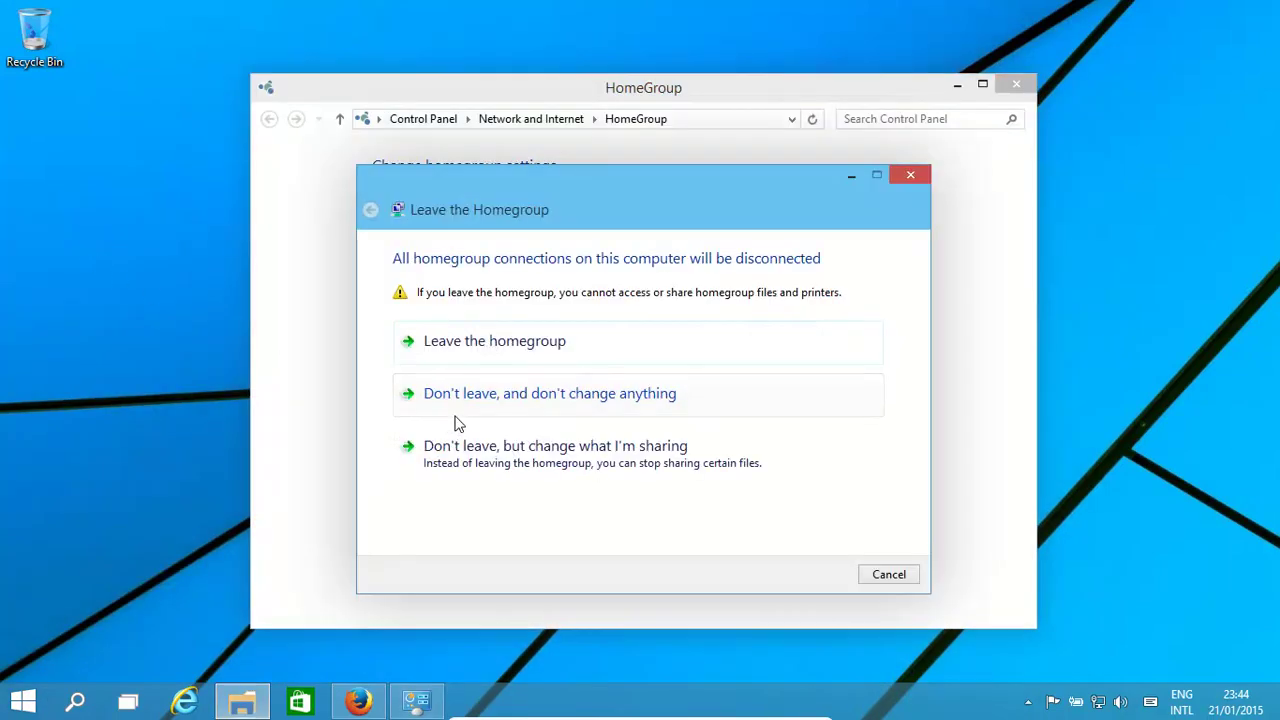
pyautogui.click(527, 346)
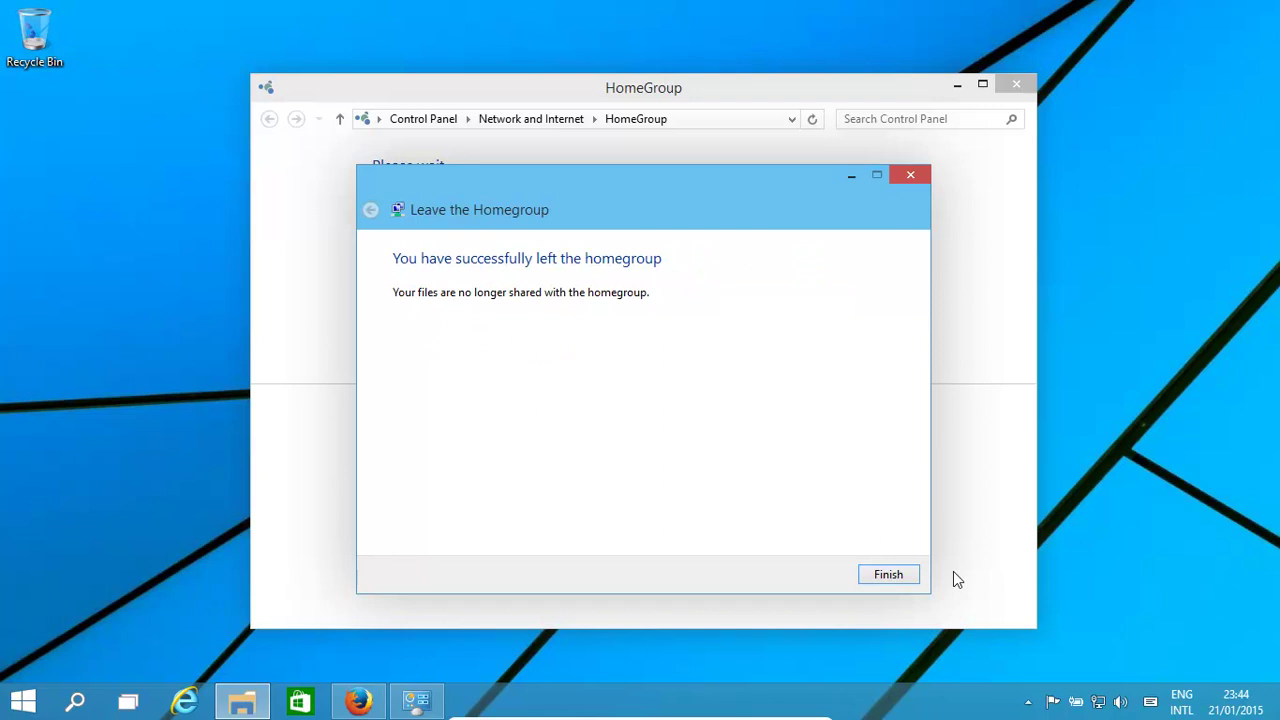
pyautogui.click(888, 577)
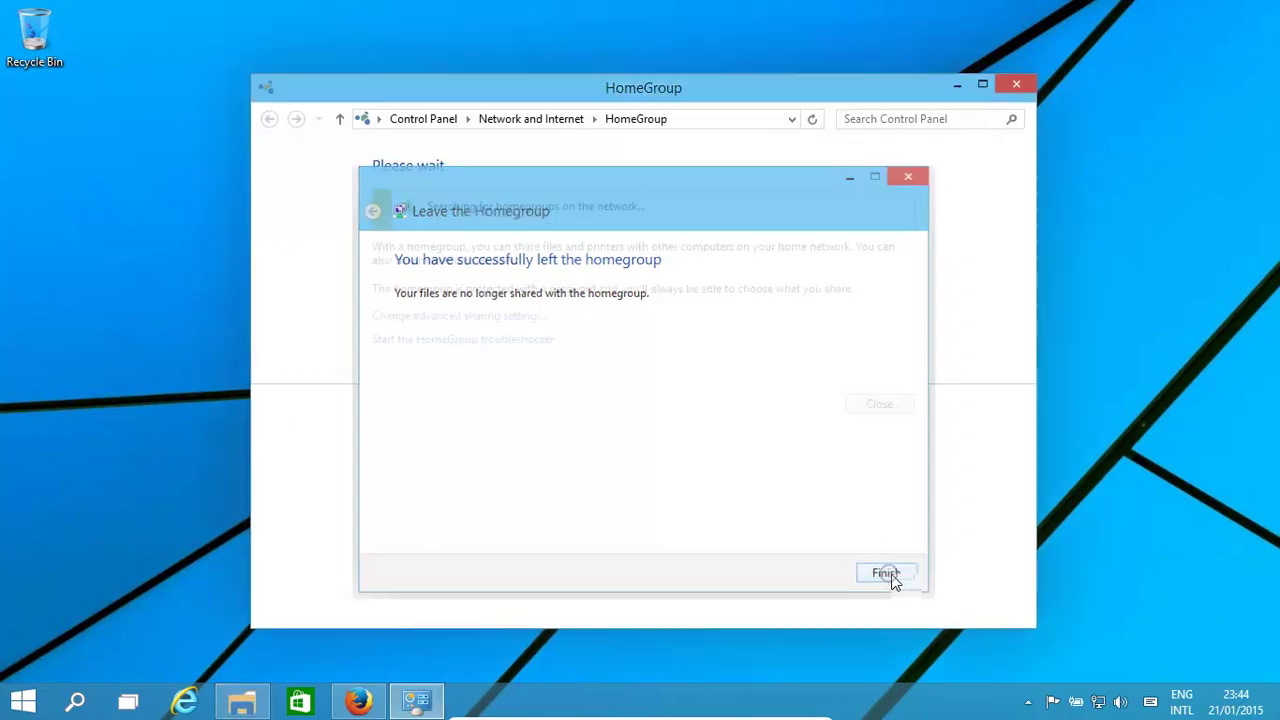